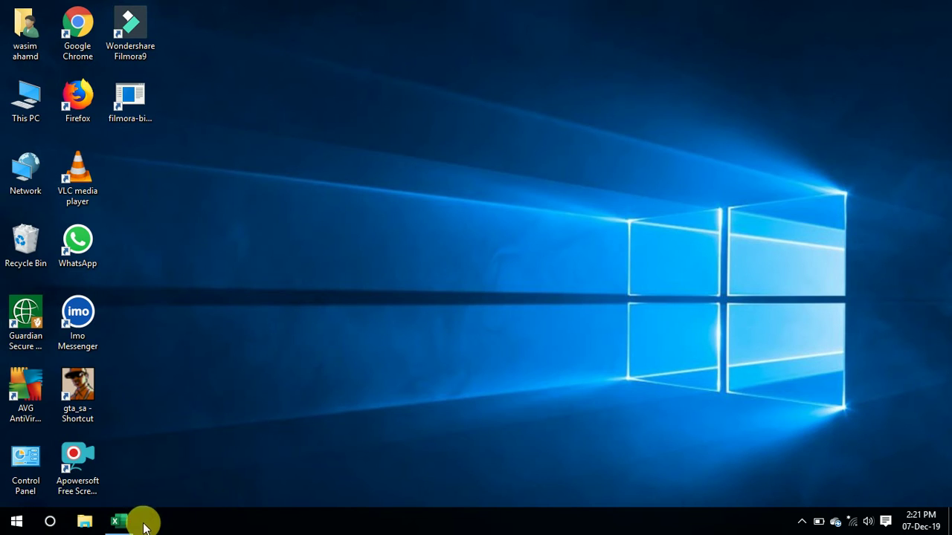
Step: Restore the marksheet workbook and select cell A2 on the blank Sheet9, with the Home ribbon showing
{"action": "mouse_move", "coordinate": [116, 524]}
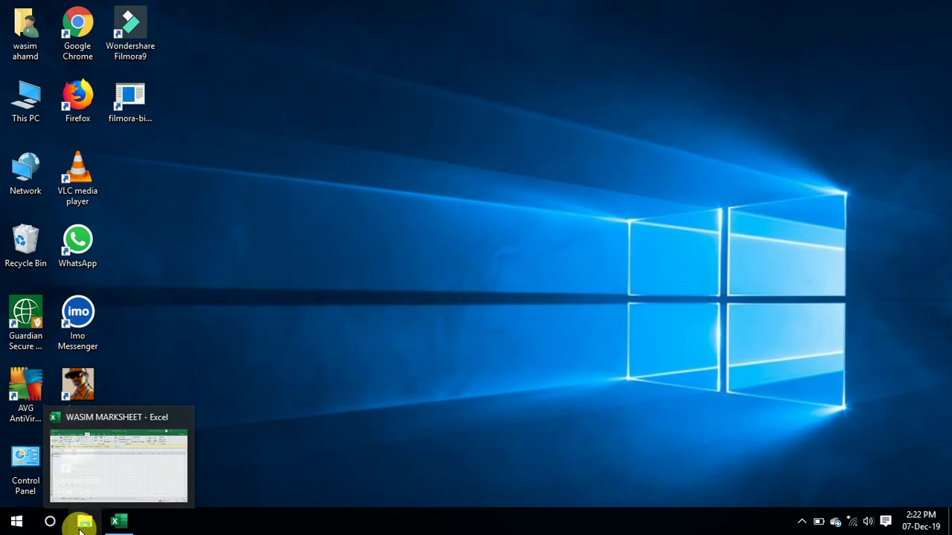
{"action": "left_click", "coordinate": [121, 519]}
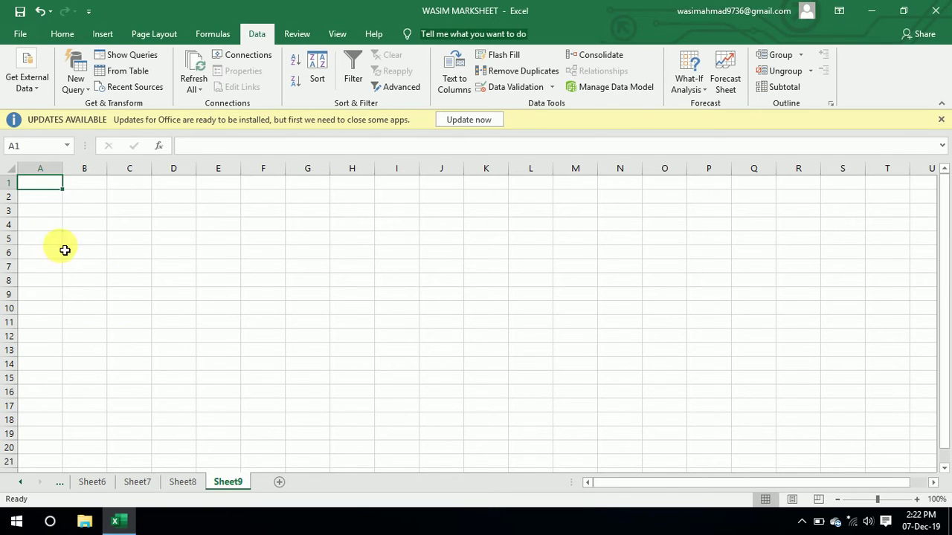
{"action": "left_click", "coordinate": [34, 202]}
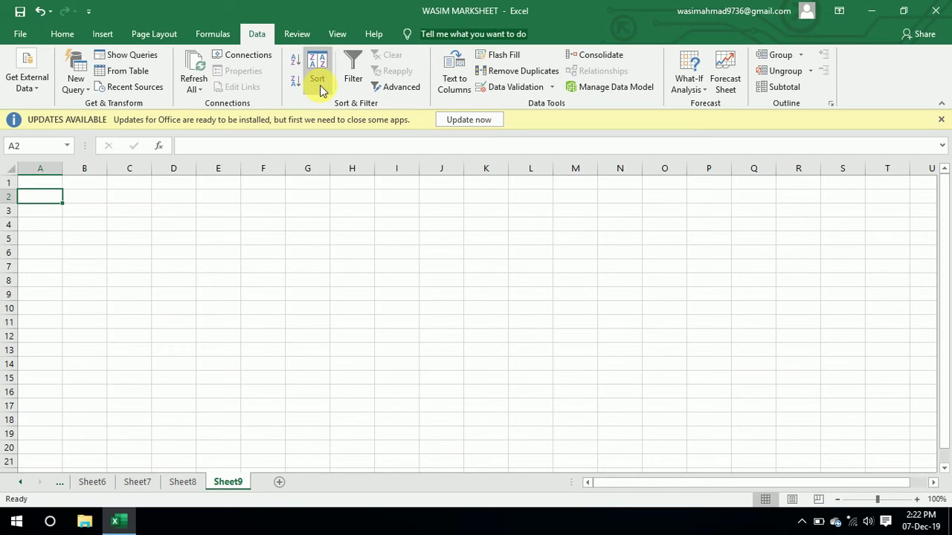
{"action": "left_click", "coordinate": [63, 33]}
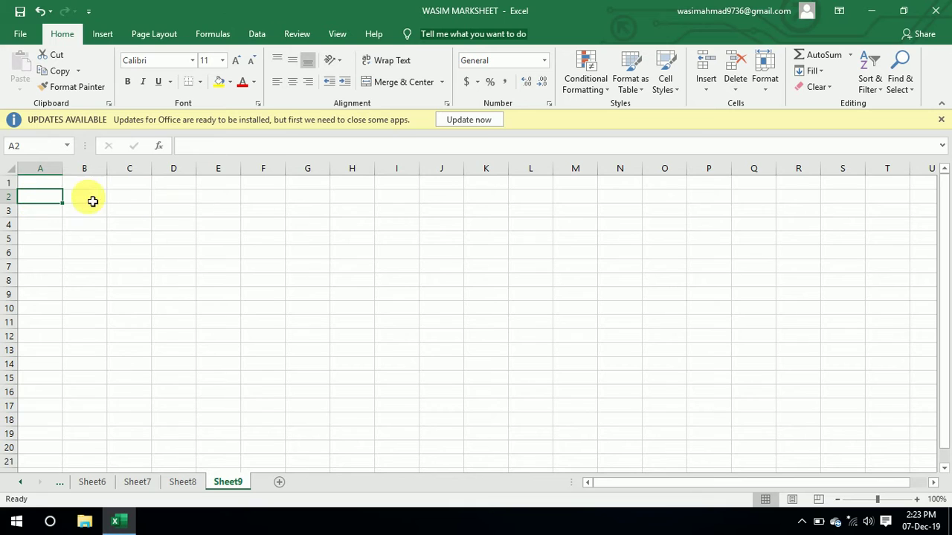
Step: Replace the lowercase entry in A2 with the student's full name in capitals, then reselect A2
{"action": "left_click", "coordinate": [38, 183]}
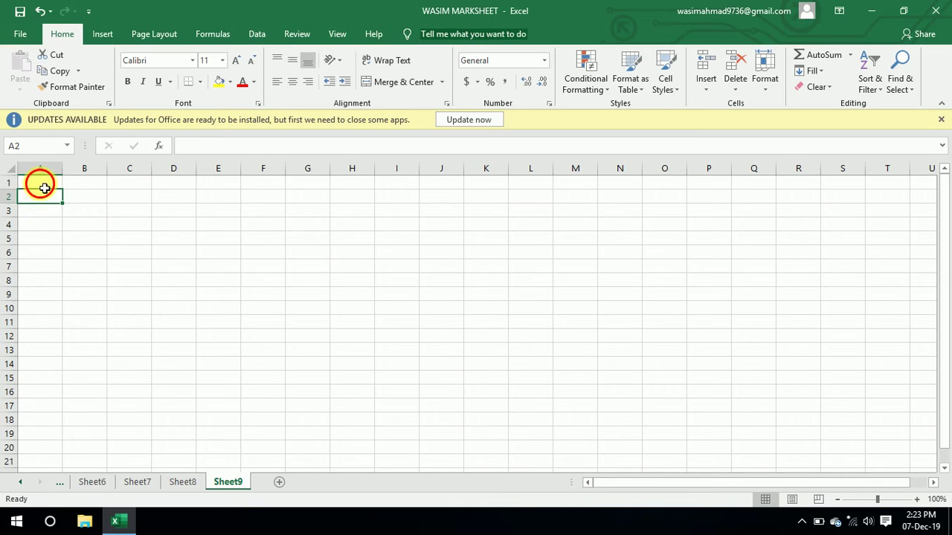
{"action": "left_click", "coordinate": [37, 201]}
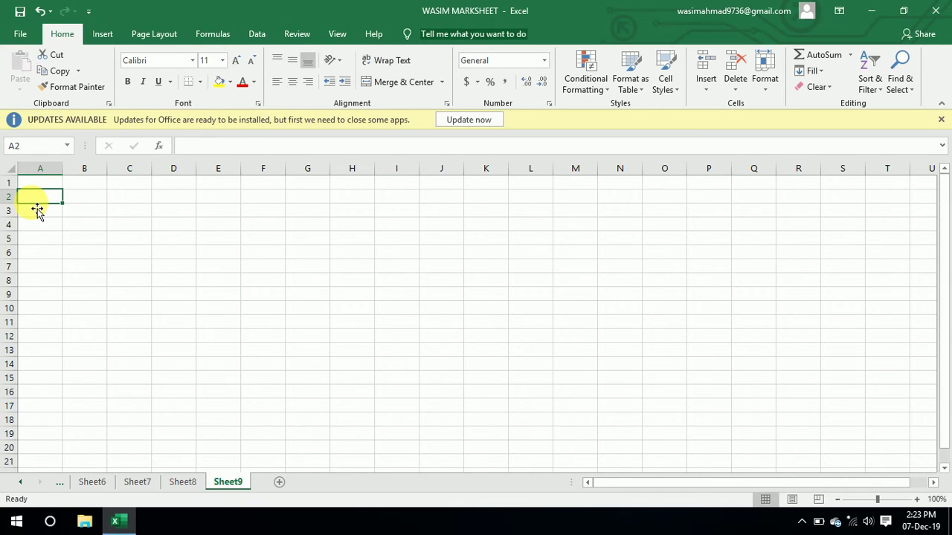
{"action": "type", "text": "wasi"}
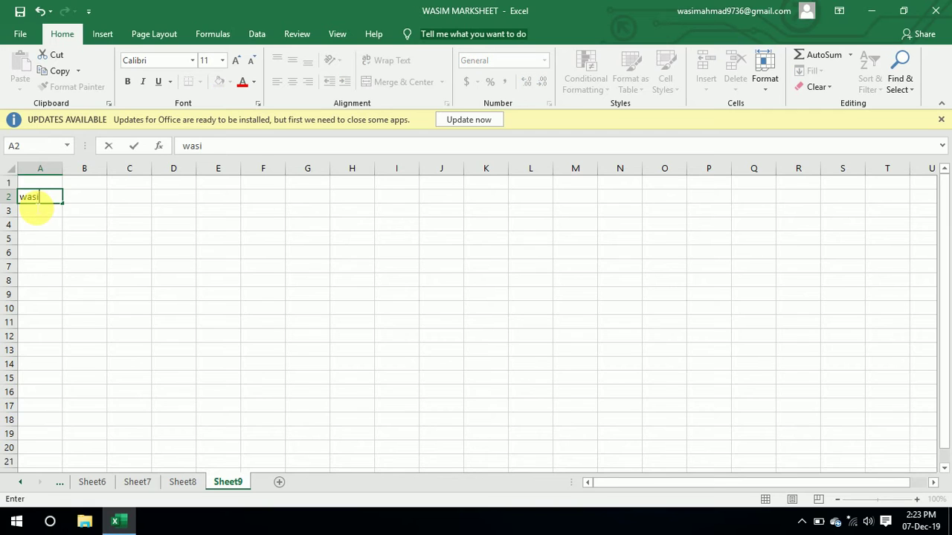
{"action": "type", "text": "m ahm"}
{"action": "type", "text": "ad"}
{"action": "key", "text": "BackSpace"}
{"action": "key", "text": "BackSpace"}
{"action": "key", "text": "BackSpace"}
{"action": "key", "text": "BackSpace"}
{"action": "key", "text": "BackSpace"}
{"action": "key", "text": "BackSpace"}
{"action": "key", "text": "BackSpace"}
{"action": "key", "text": "BackSpace"}
{"action": "key", "text": "BackSpace"}
{"action": "key", "text": "BackSpace"}
{"action": "type", "text": "WASIM A"}
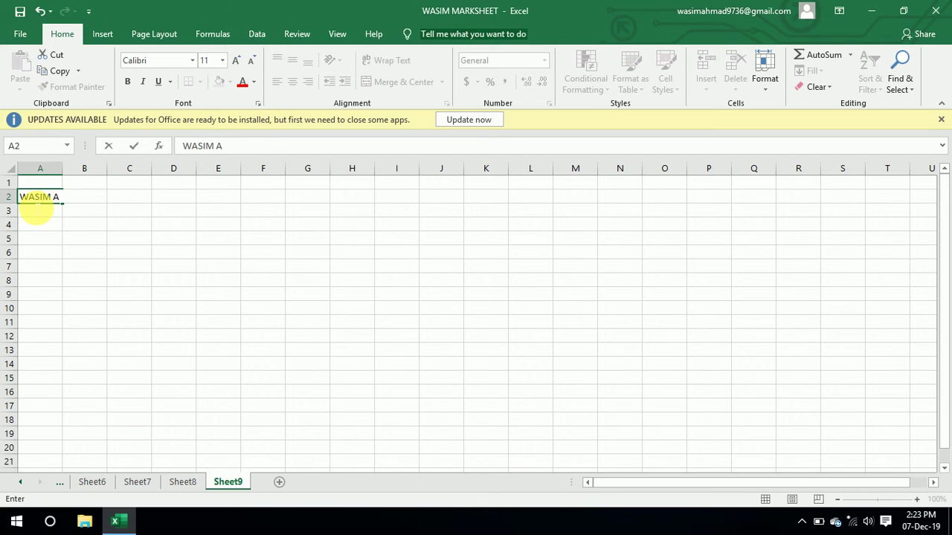
{"action": "type", "text": "HMAD"}
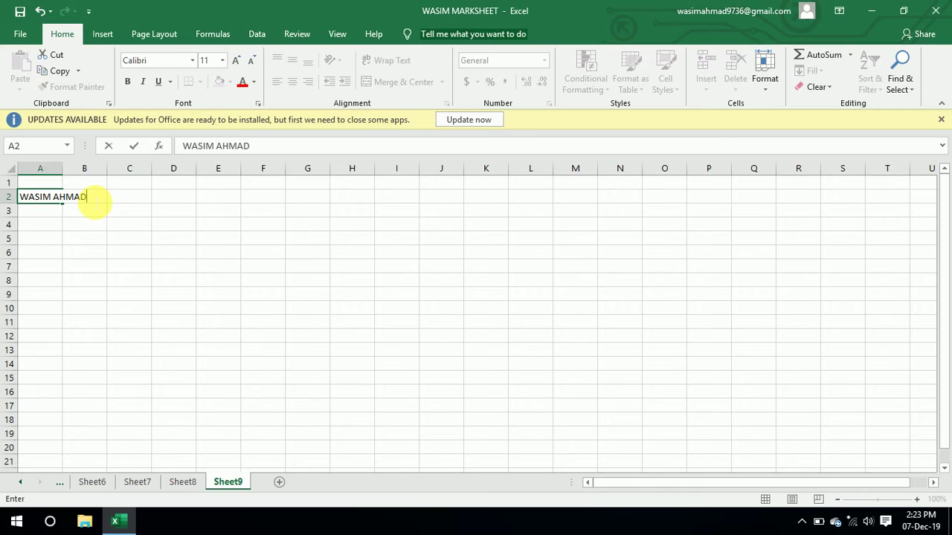
{"action": "left_click", "coordinate": [42, 213]}
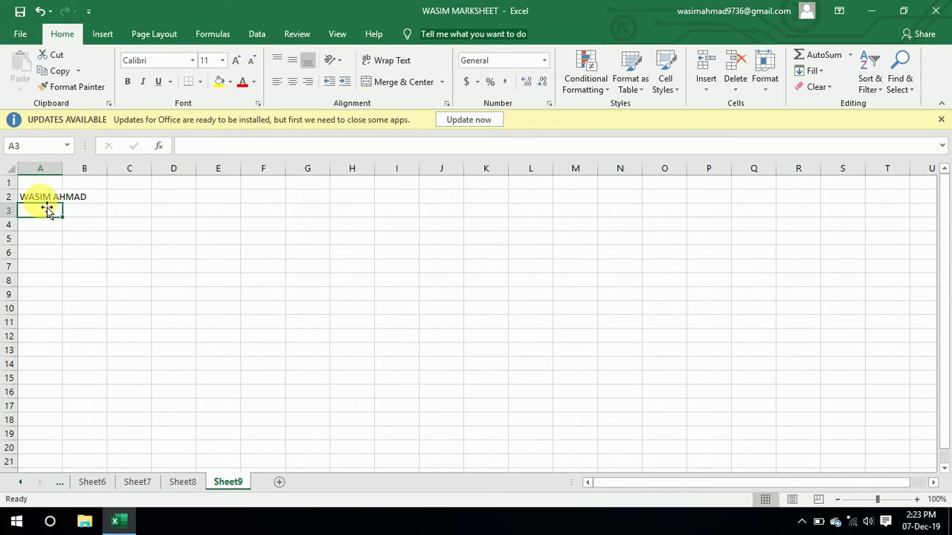
{"action": "left_click", "coordinate": [43, 197]}
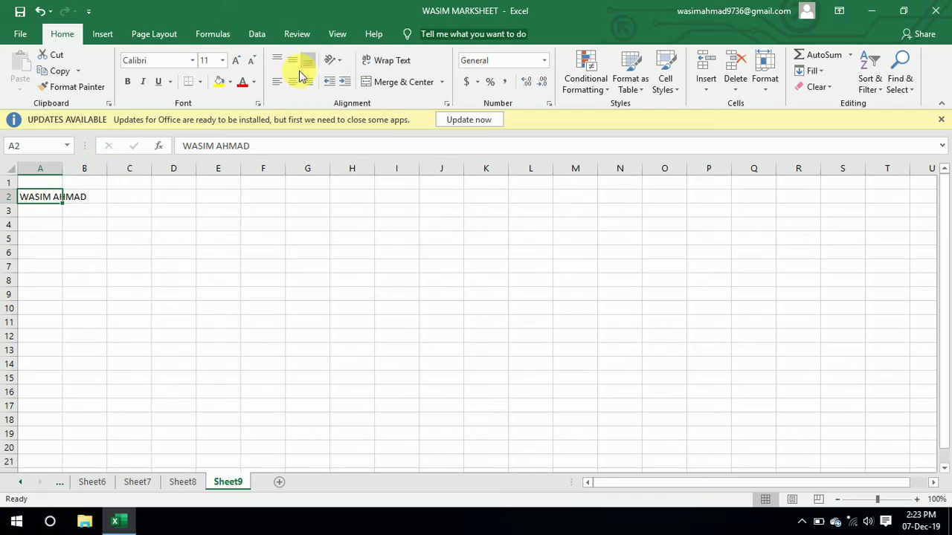
Step: Run Data > Text to Columns on A2 with Fixed width and go to the break-placement step
{"action": "left_click", "coordinate": [255, 38]}
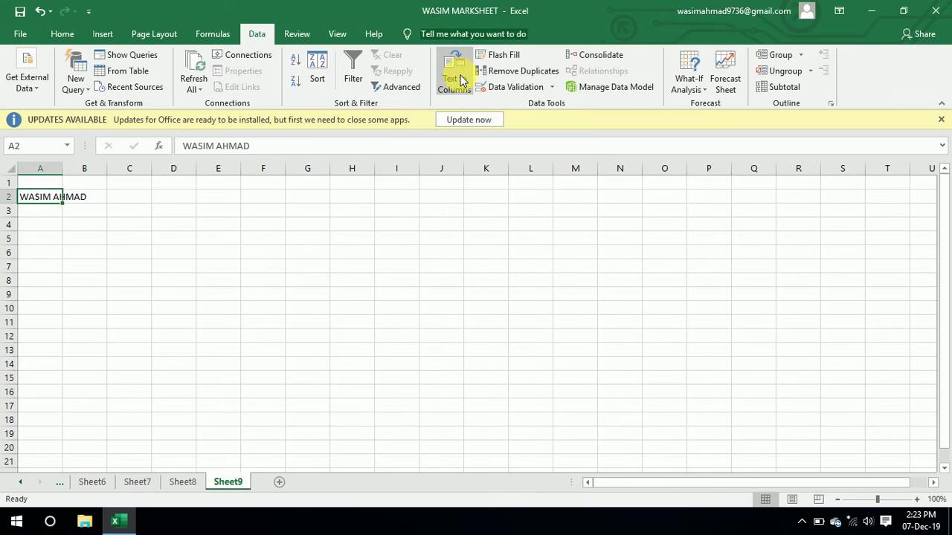
{"action": "left_click", "coordinate": [462, 79]}
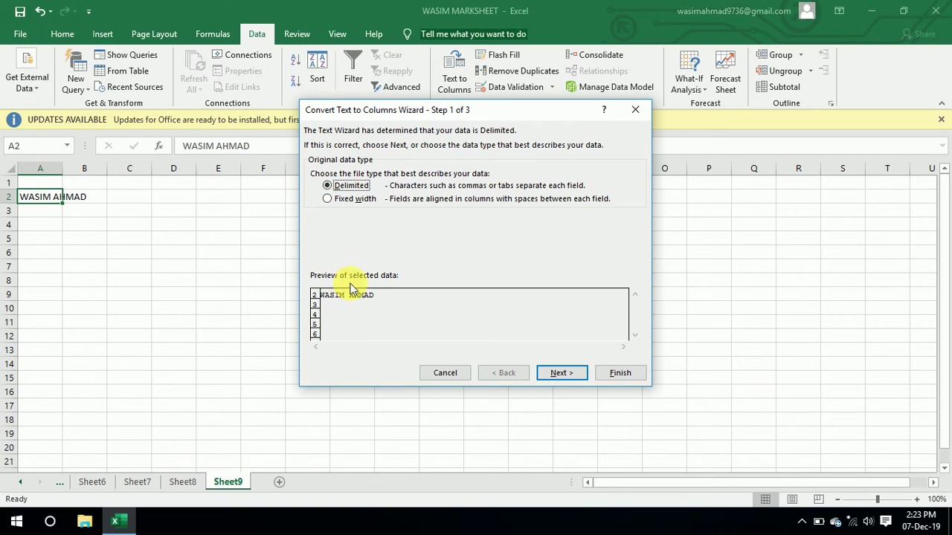
{"action": "left_click", "coordinate": [329, 201]}
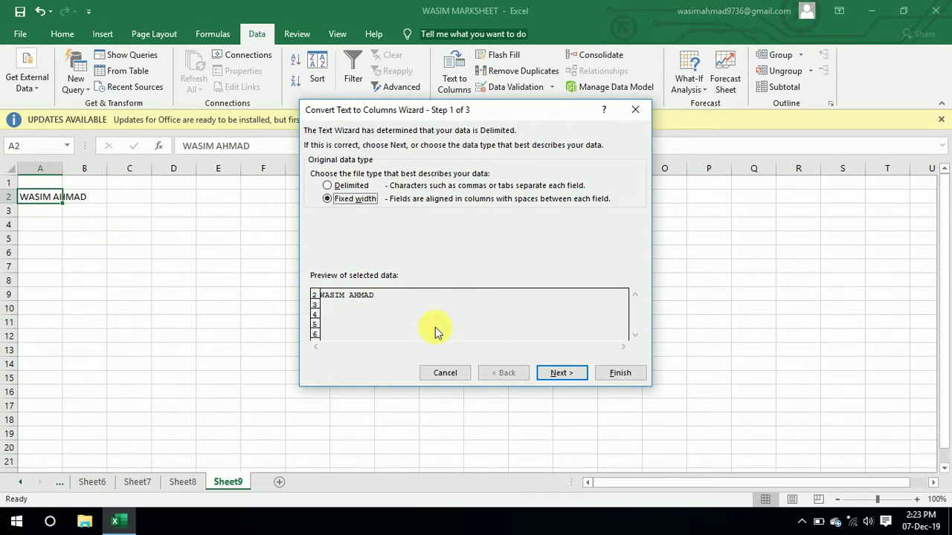
{"action": "left_click", "coordinate": [559, 373]}
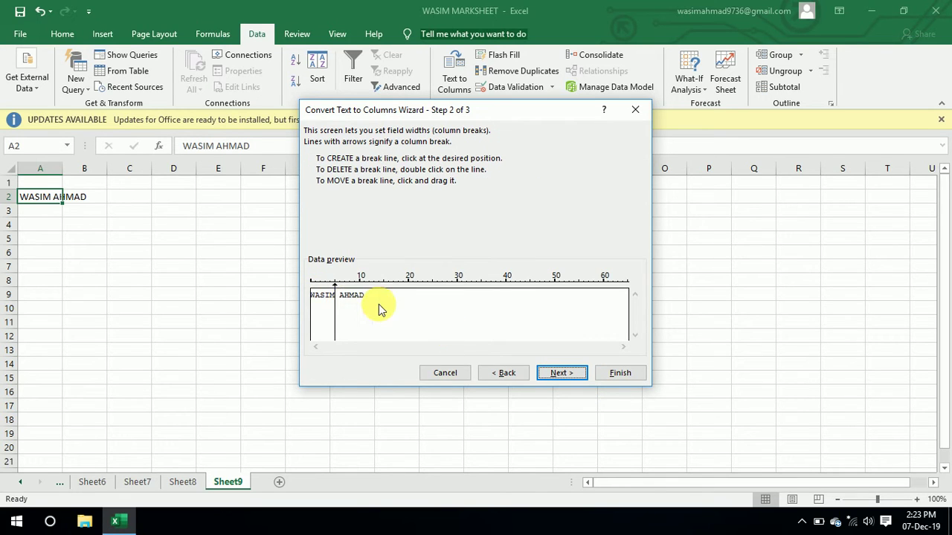
Step: Place ten column breaks between the name's letters in the preview and continue to the format step
{"action": "left_click", "coordinate": [314, 296]}
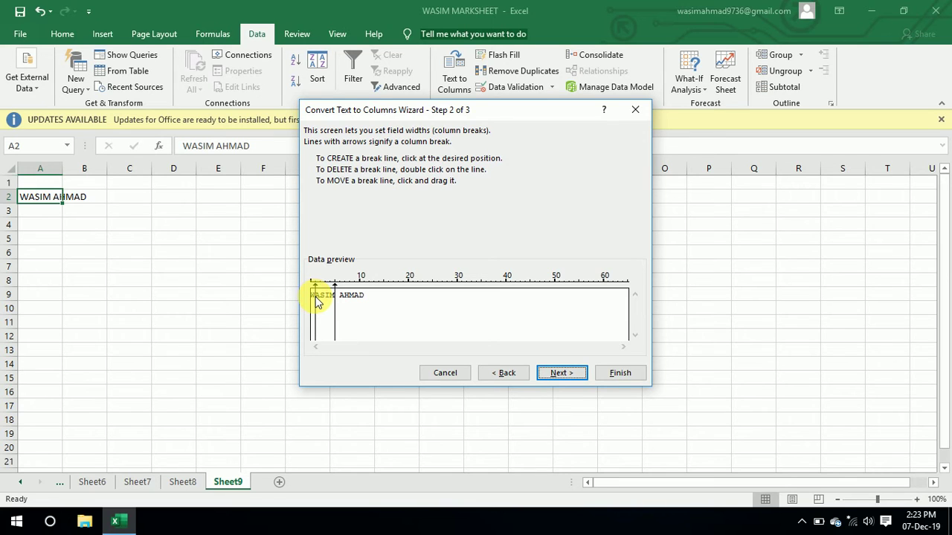
{"action": "left_click", "coordinate": [320, 297]}
{"action": "left_click", "coordinate": [325, 297]}
{"action": "left_click", "coordinate": [327, 299]}
{"action": "left_click", "coordinate": [331, 298]}
{"action": "left_click", "coordinate": [342, 300]}
{"action": "left_click", "coordinate": [345, 300]}
{"action": "left_click", "coordinate": [350, 299]}
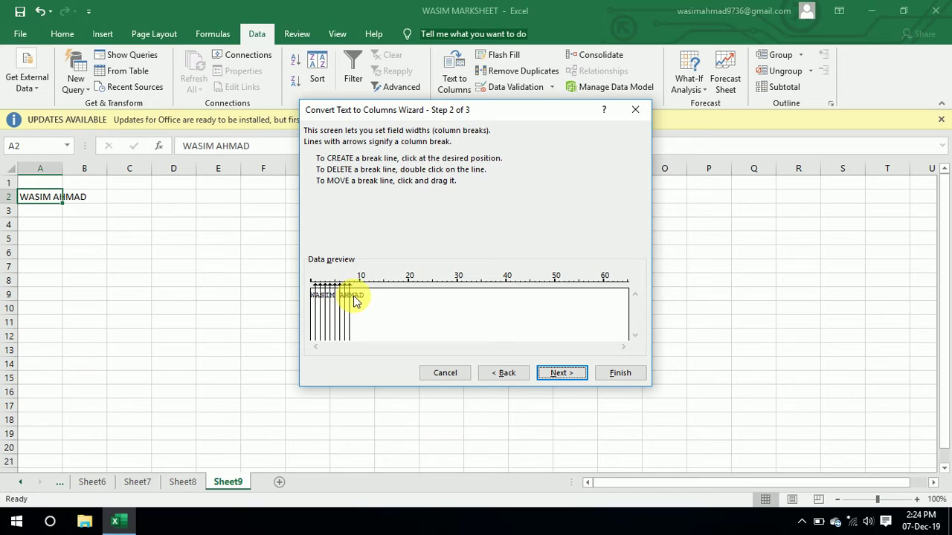
{"action": "left_click", "coordinate": [355, 297]}
{"action": "left_click", "coordinate": [359, 298]}
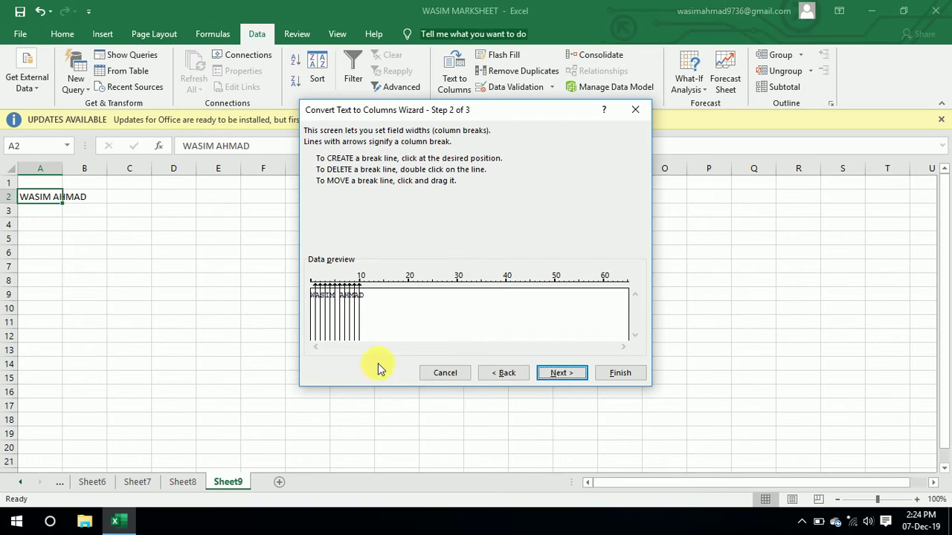
{"action": "left_click", "coordinate": [561, 375]}
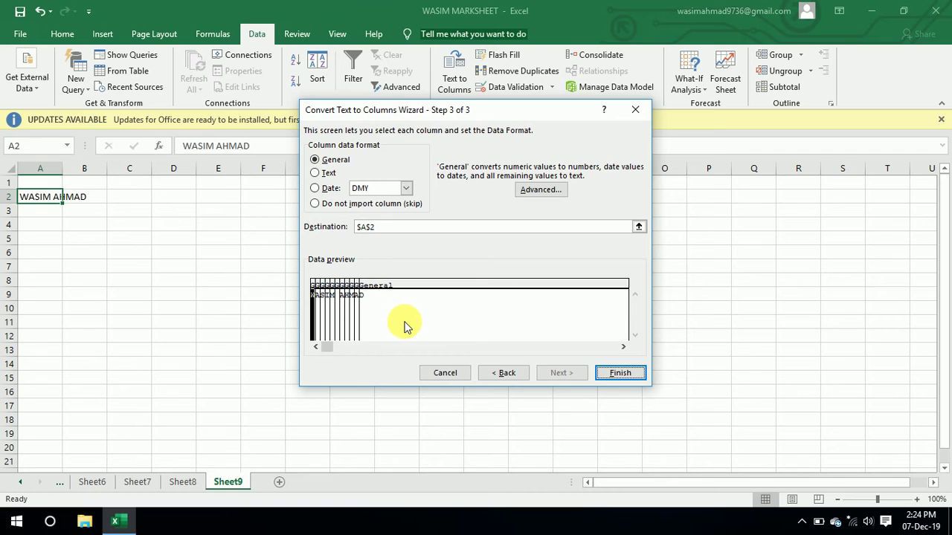
Step: Finish the wizard so the name fills A2:K2 one letter per cell
{"action": "left_click", "coordinate": [623, 373]}
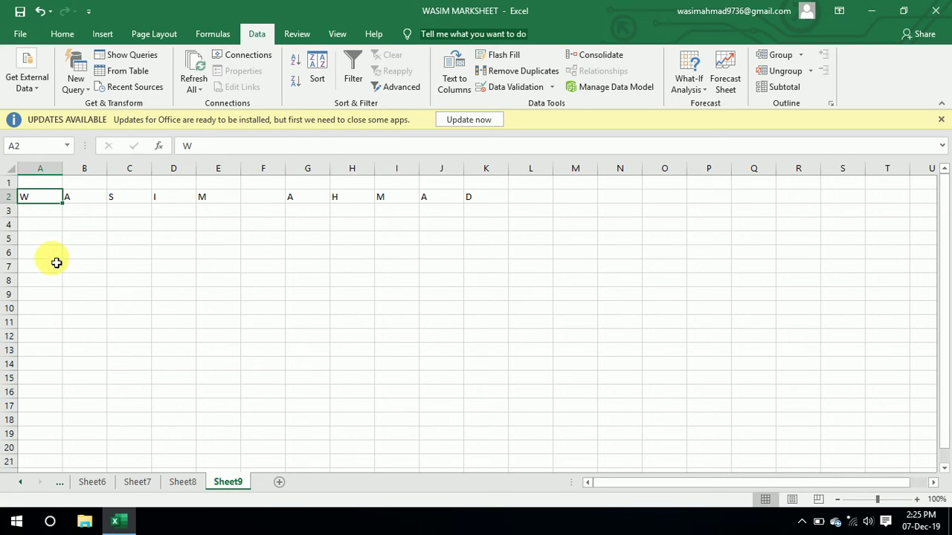
Step: Enter the student's full name in capitals in A4 and launch Text to Columns for it
{"action": "double_click", "coordinate": [35, 226]}
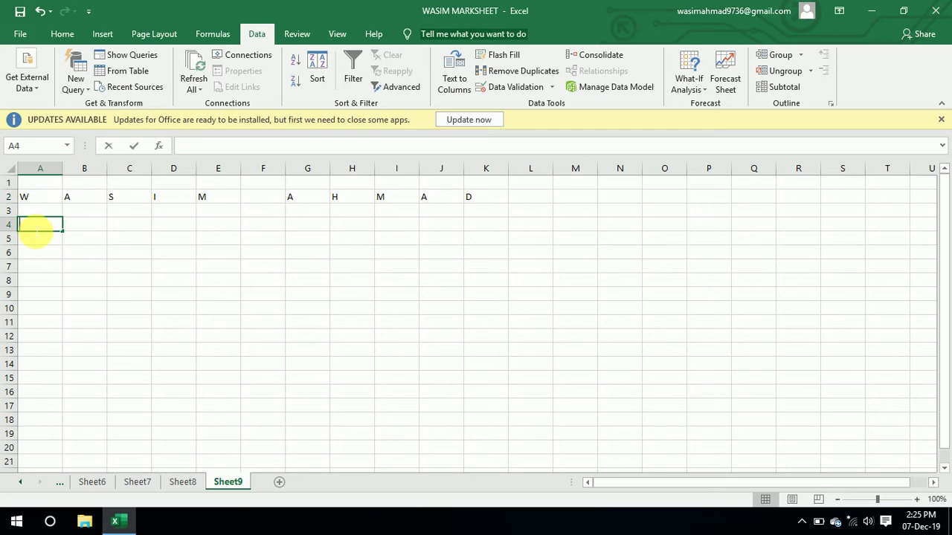
{"action": "type", "text": "WASIM"}
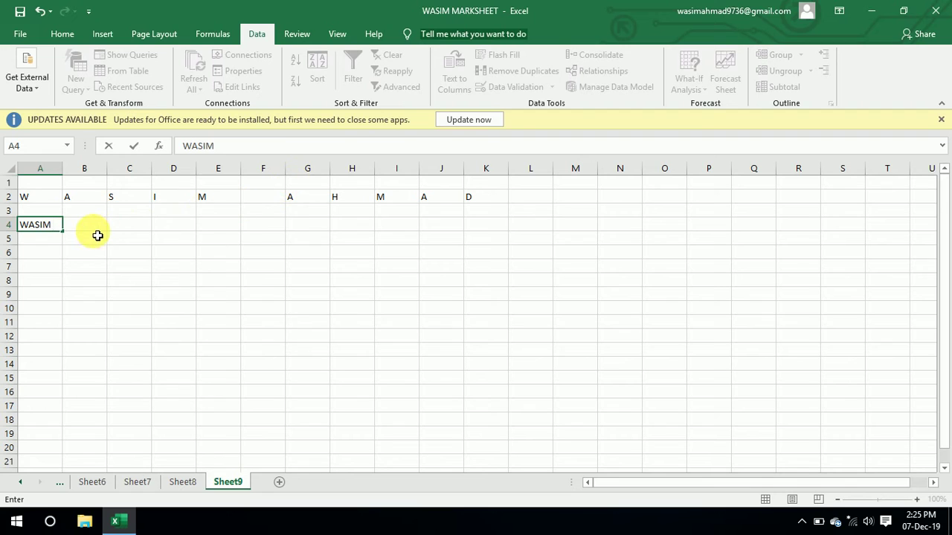
{"action": "key", "text": "Tab"}
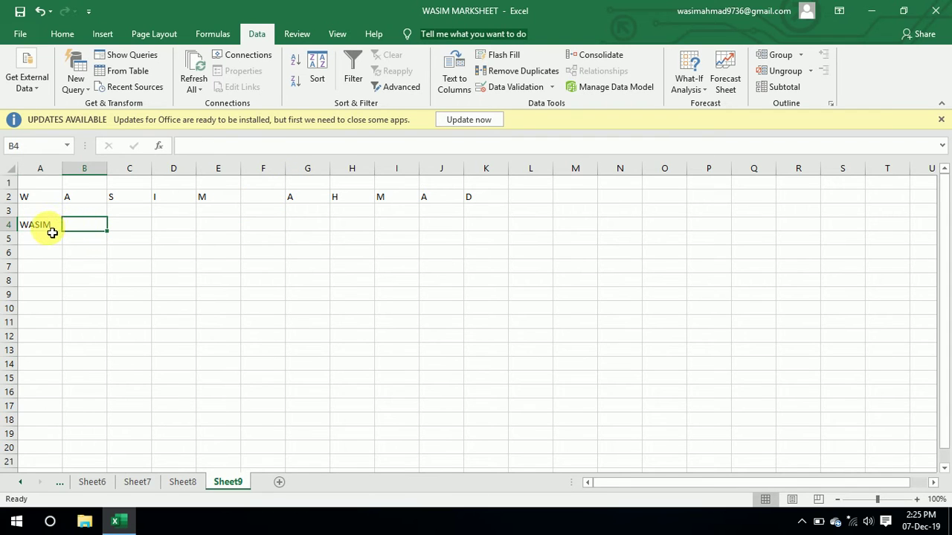
{"action": "left_click", "coordinate": [61, 229]}
{"action": "key", "text": "BackSpace"}
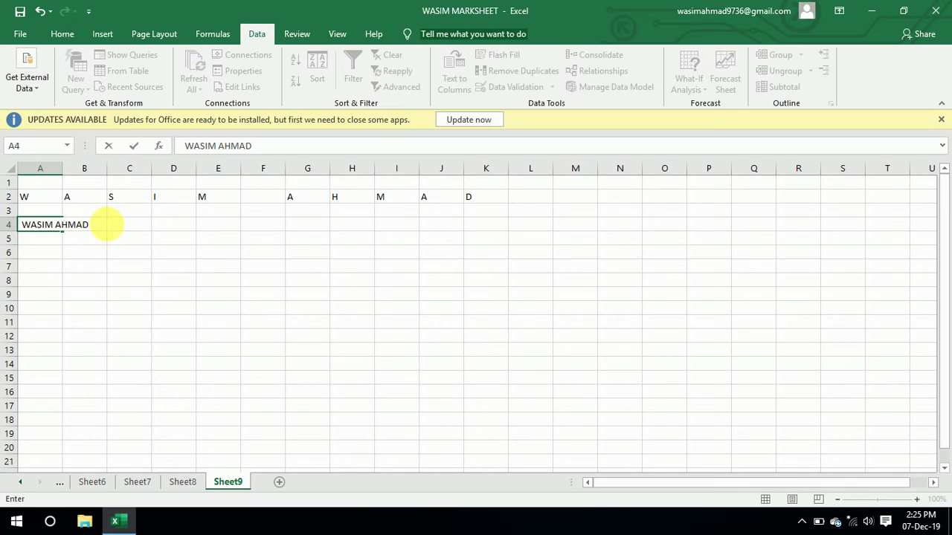
{"action": "left_click", "coordinate": [43, 254]}
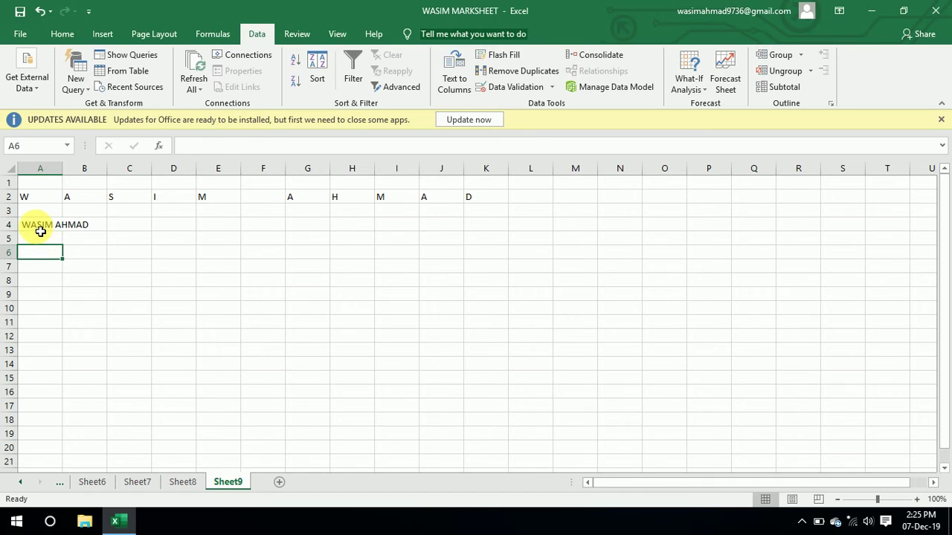
{"action": "left_click", "coordinate": [40, 231]}
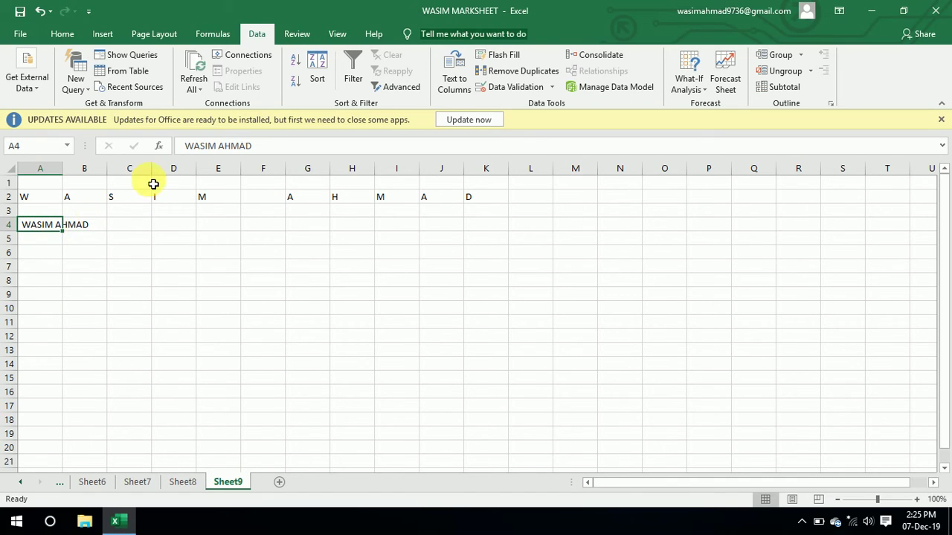
{"action": "left_click", "coordinate": [464, 89]}
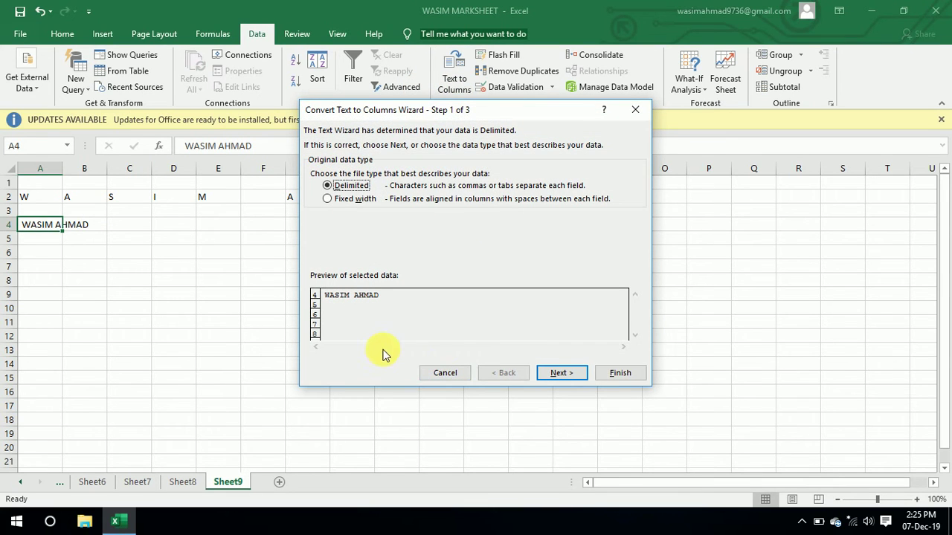
Step: Split A4 at two fixed-width breaks, keeping the first name whole and the surname across B4:E4
{"action": "left_click", "coordinate": [327, 199]}
{"action": "left_click", "coordinate": [556, 373]}
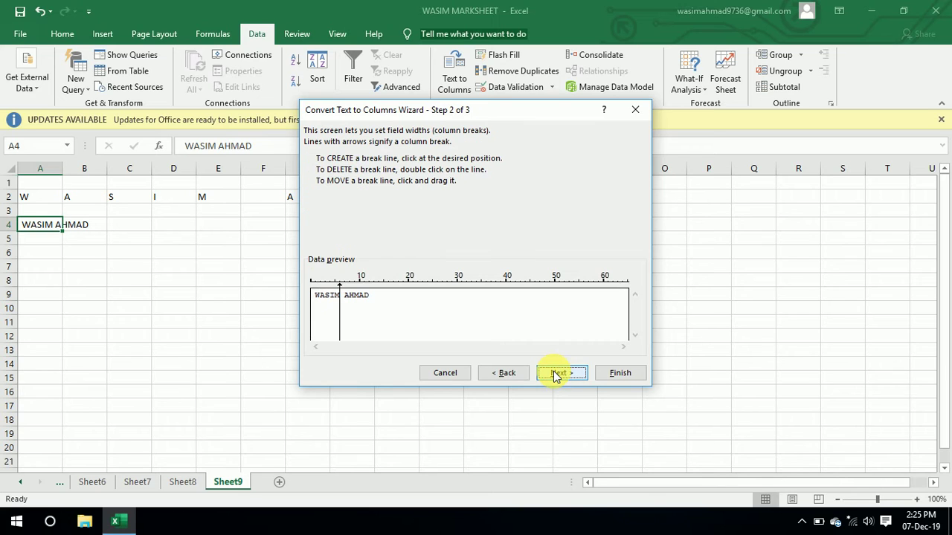
{"action": "left_click", "coordinate": [354, 297]}
{"action": "left_click", "coordinate": [364, 299]}
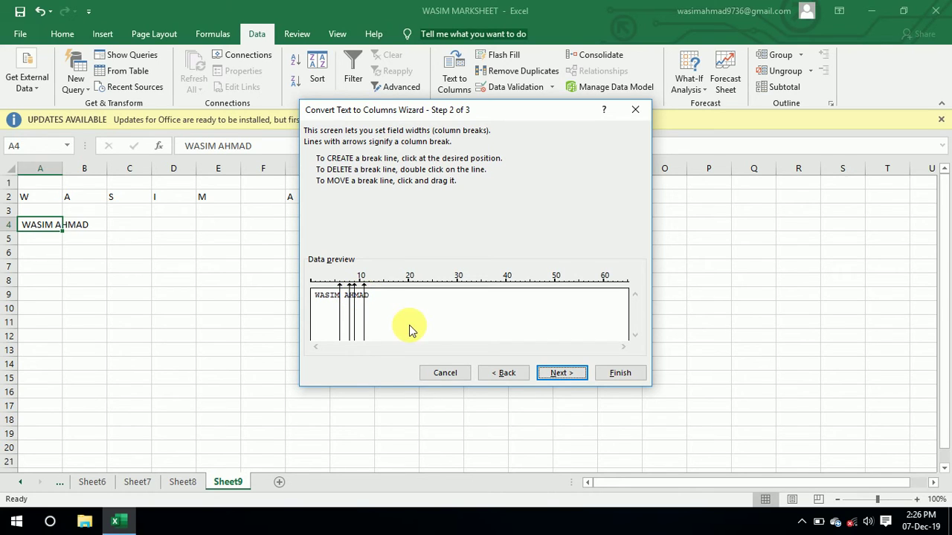
{"action": "left_click", "coordinate": [560, 374]}
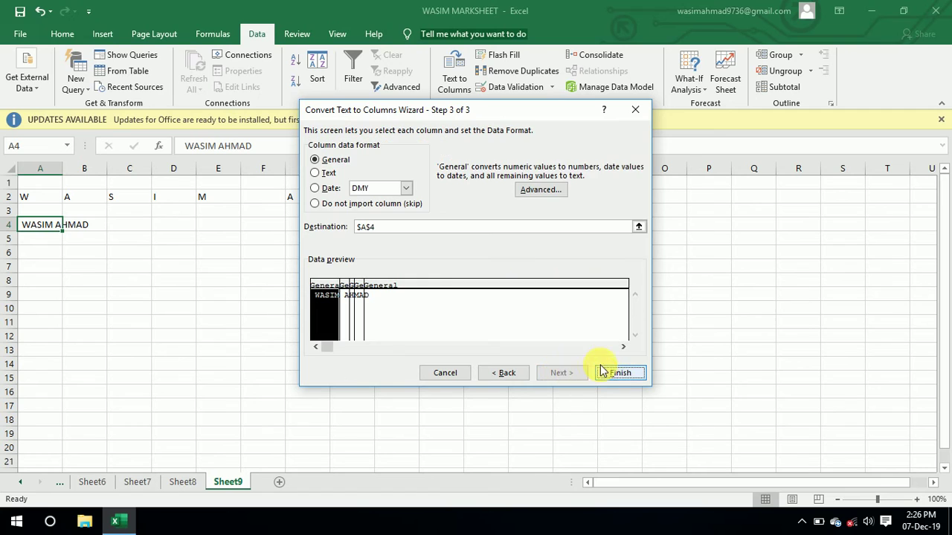
{"action": "left_click", "coordinate": [614, 313]}
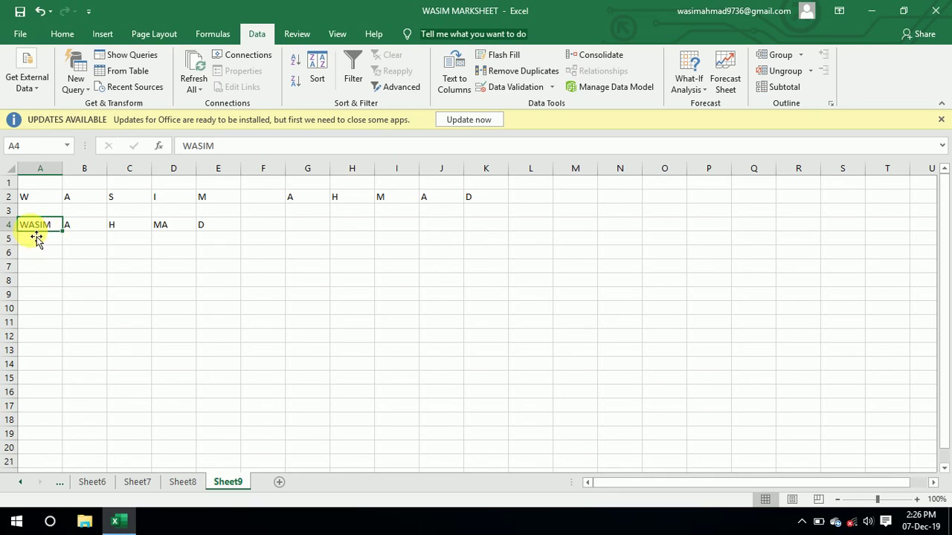
Step: Delete the split pieces in A4:E4, then select cell A3
{"action": "left_click_drag", "start_coordinate": [31, 231], "coordinate": [223, 236]}
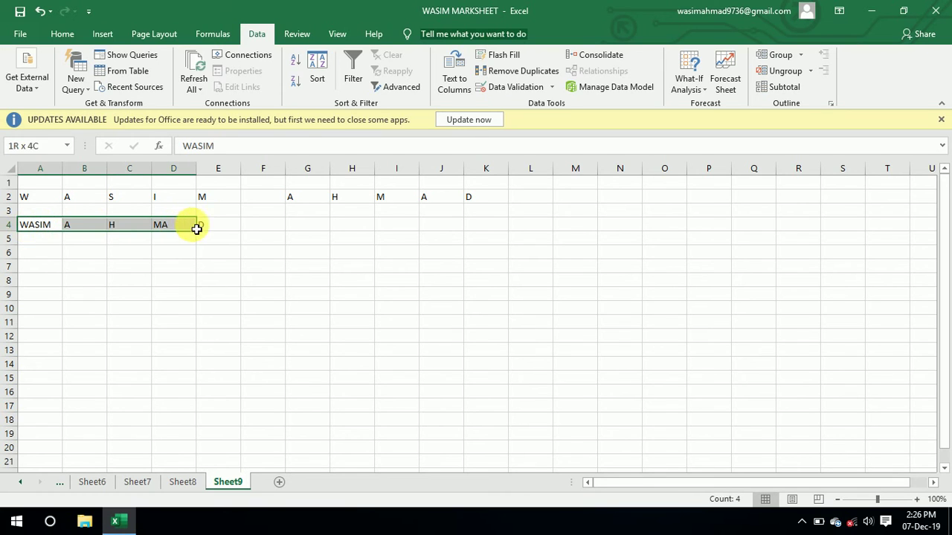
{"action": "key", "text": "Delete"}
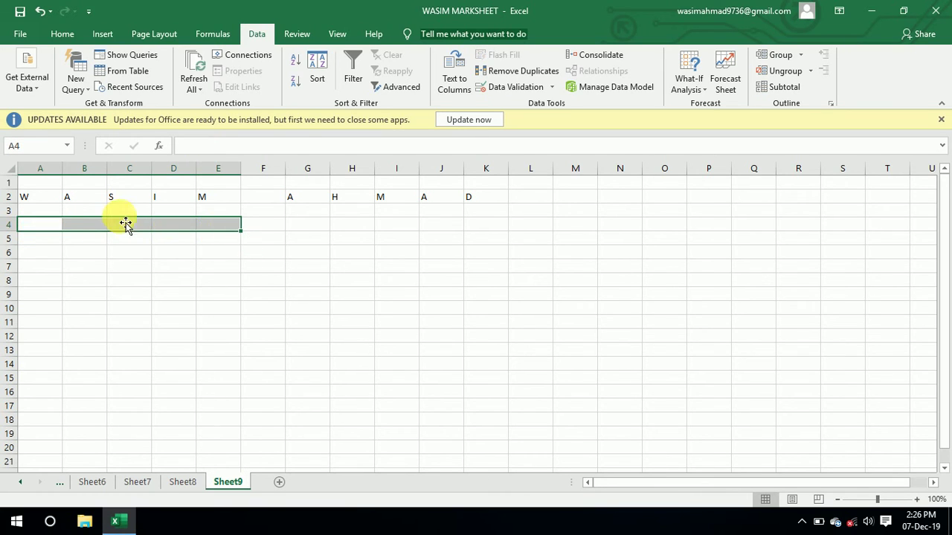
{"action": "left_click", "coordinate": [37, 214]}
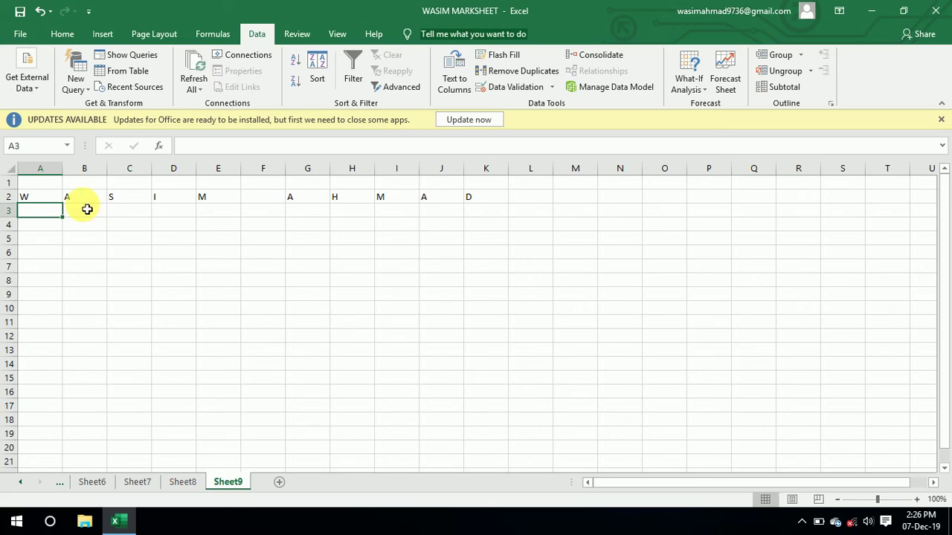
Step: Enter the student's full name in capitals in cell A3 and confirm it
{"action": "type", "text": "WASIM "}
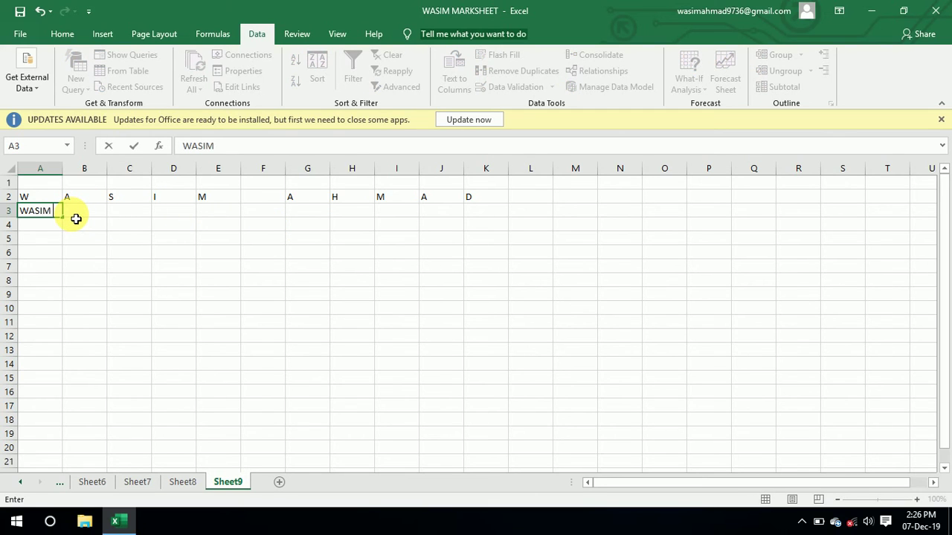
{"action": "type", "text": "AHMAD"}
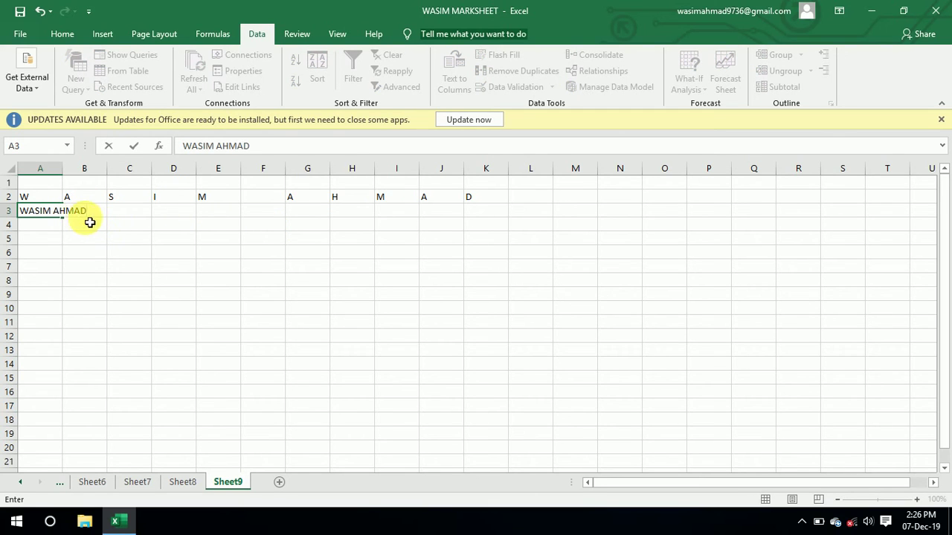
{"action": "left_click", "coordinate": [87, 223]}
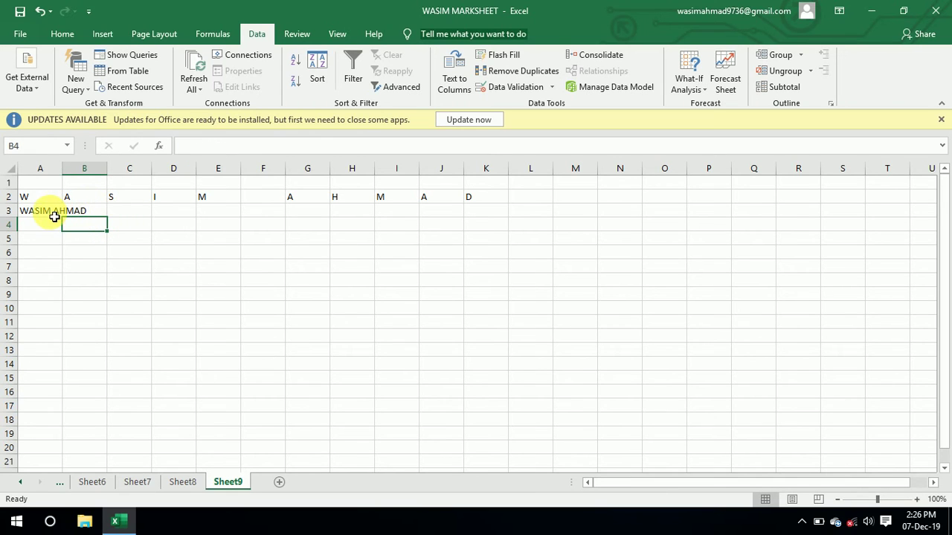
{"action": "left_click", "coordinate": [36, 214]}
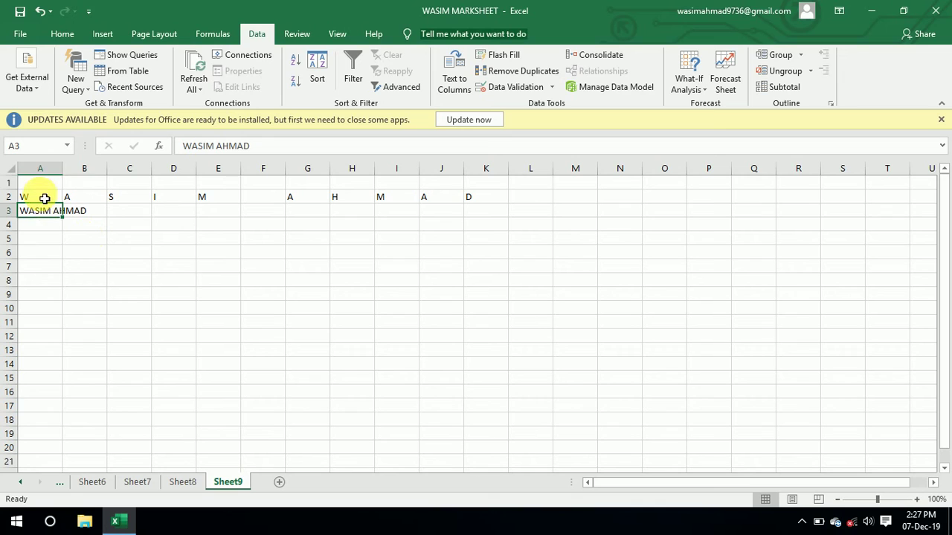
{"action": "left_click", "coordinate": [203, 186]}
Step: Type the heading 'TEXT TO COLUMNS' into E1, then select E1:F1
{"action": "type", "text": "TEXT  TO COLUMNS"}
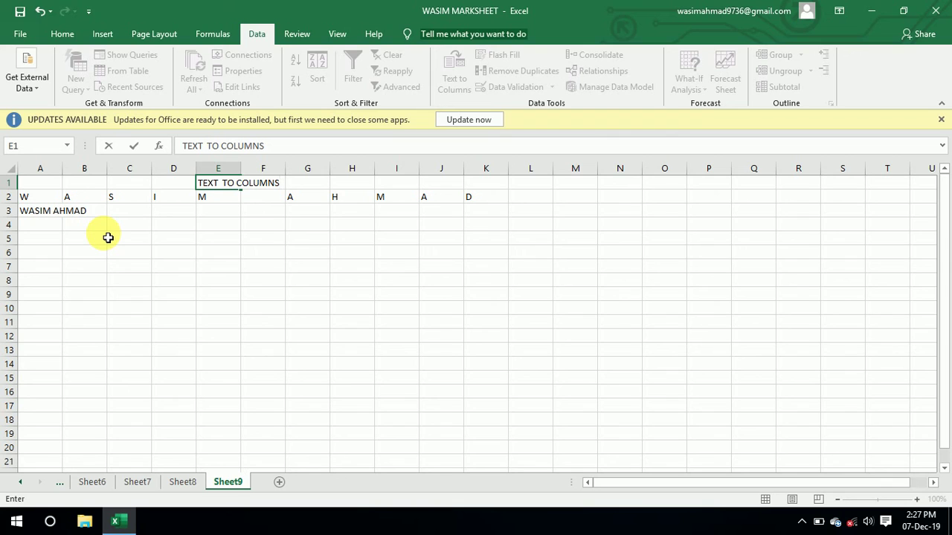
{"action": "left_click", "coordinate": [171, 189]}
{"action": "left_click", "coordinate": [212, 187]}
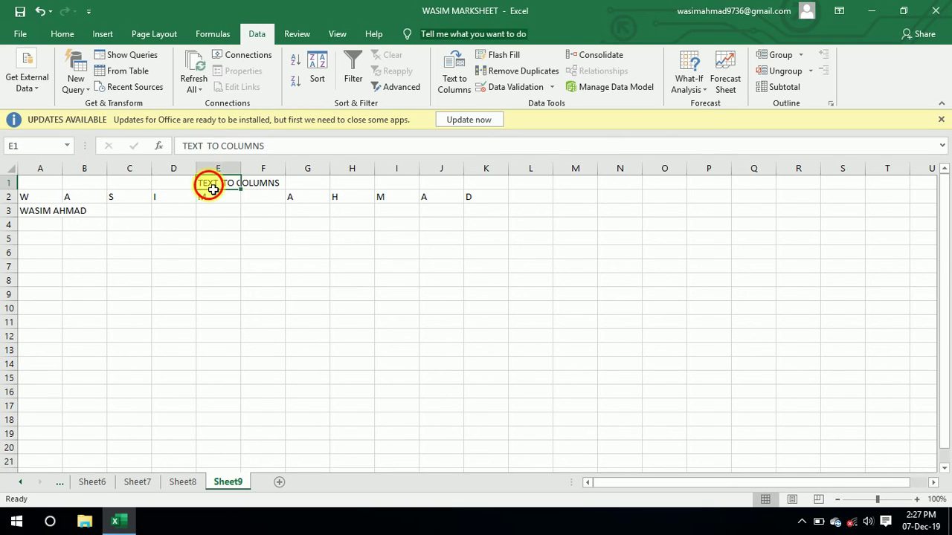
{"action": "left_click_drag", "start_coordinate": [212, 187], "coordinate": [271, 186]}
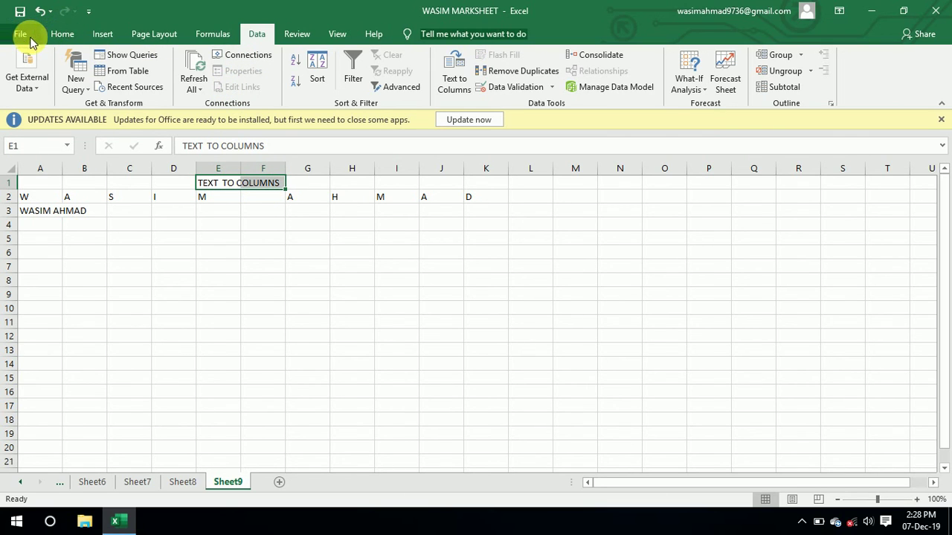
Step: Make the E1 'TEXT TO COLUMNS' heading red, enlarge it from 12 to 14 point, and bold it
{"action": "left_click", "coordinate": [60, 35]}
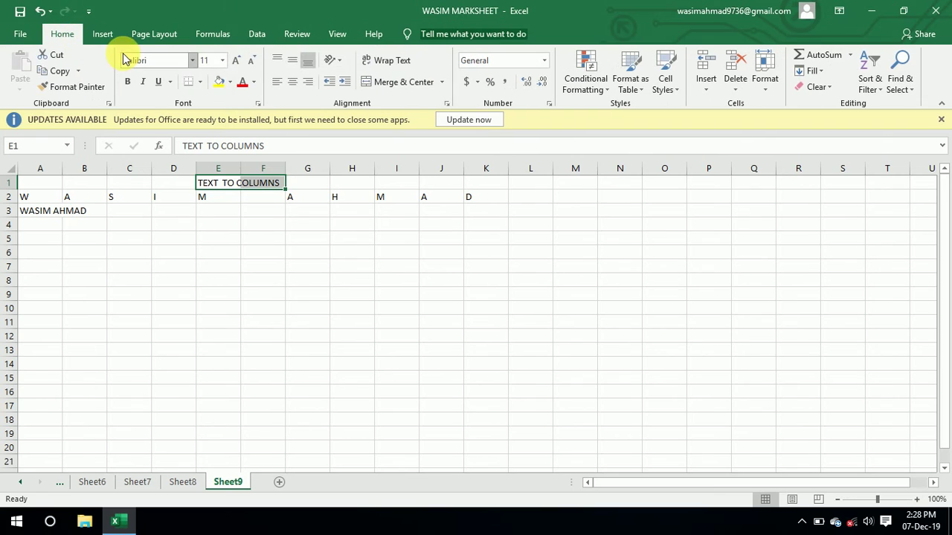
{"action": "left_click", "coordinate": [242, 83]}
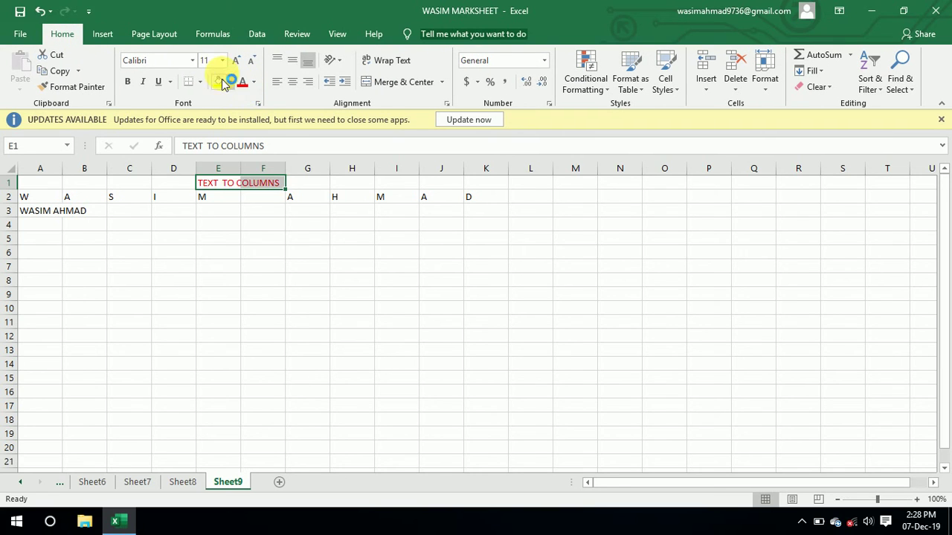
{"action": "left_click", "coordinate": [236, 61]}
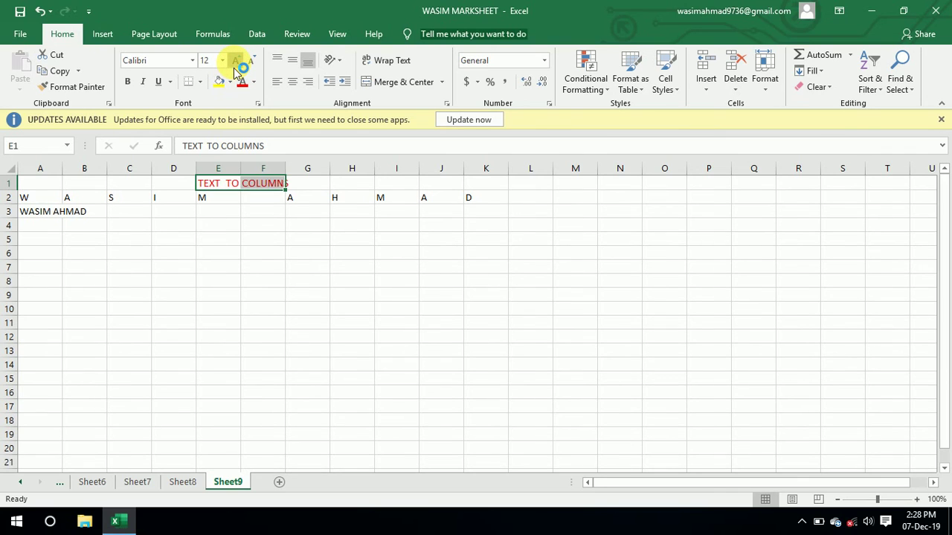
{"action": "left_click", "coordinate": [236, 61]}
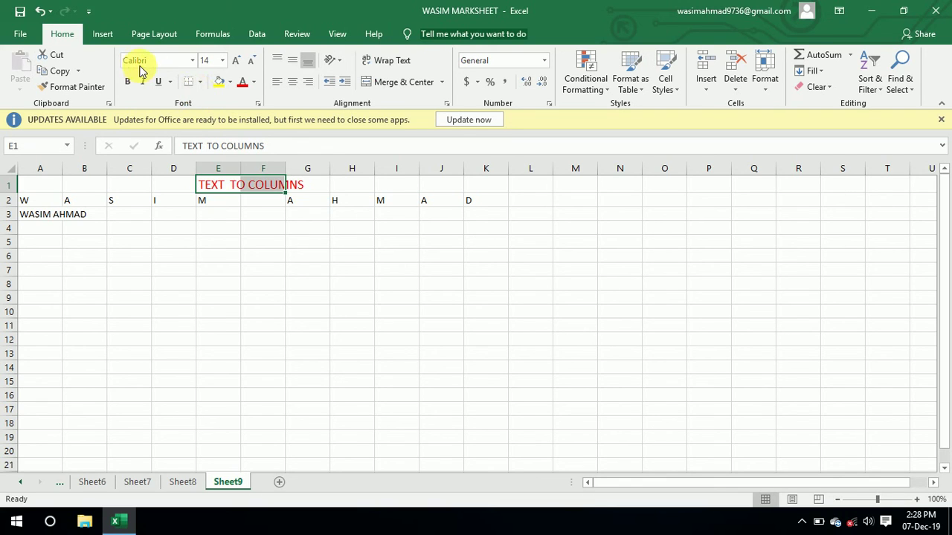
{"action": "left_click", "coordinate": [126, 84]}
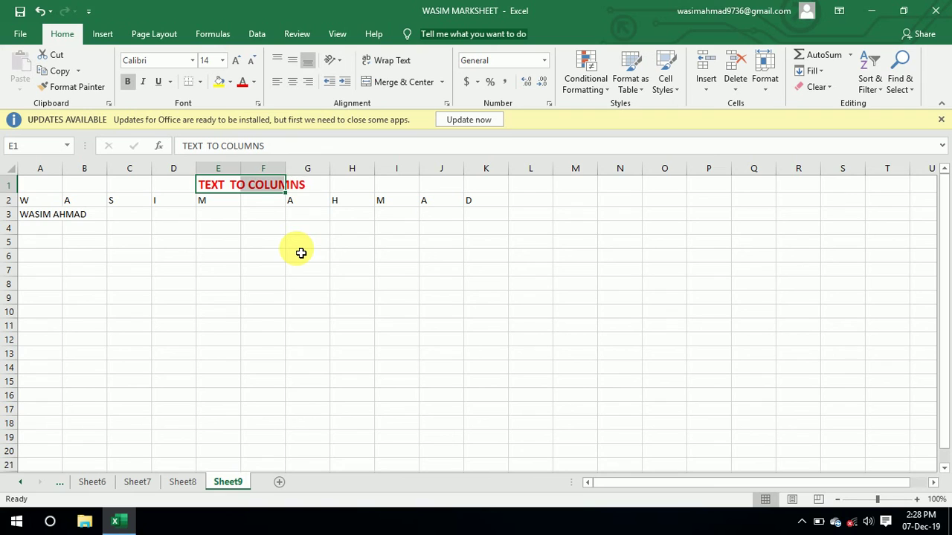
{"action": "left_click", "coordinate": [269, 242]}
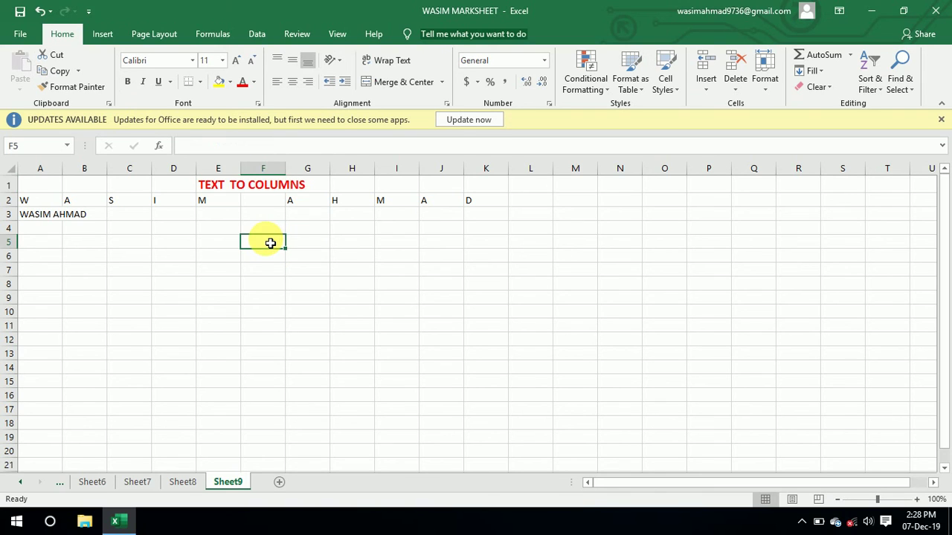